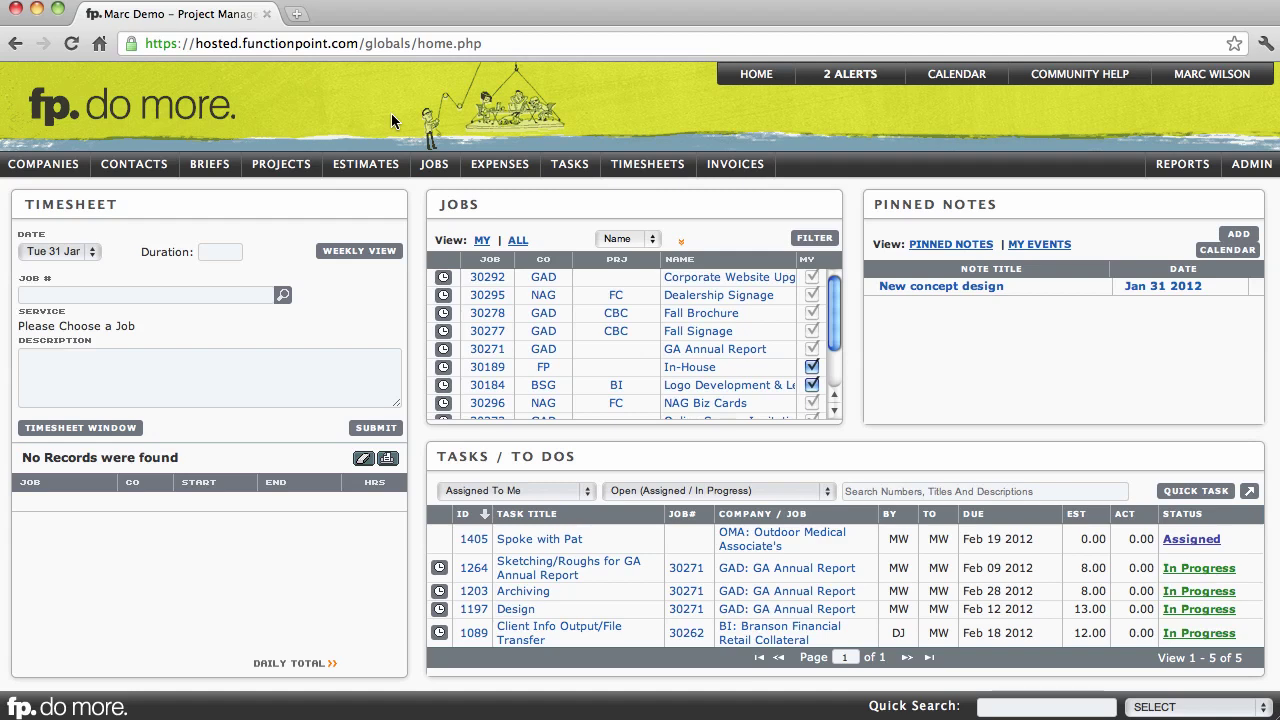
- Open job 30295 Dealership Signage and view its expanded details, restoring the compact view after
mouse_move(434, 167)
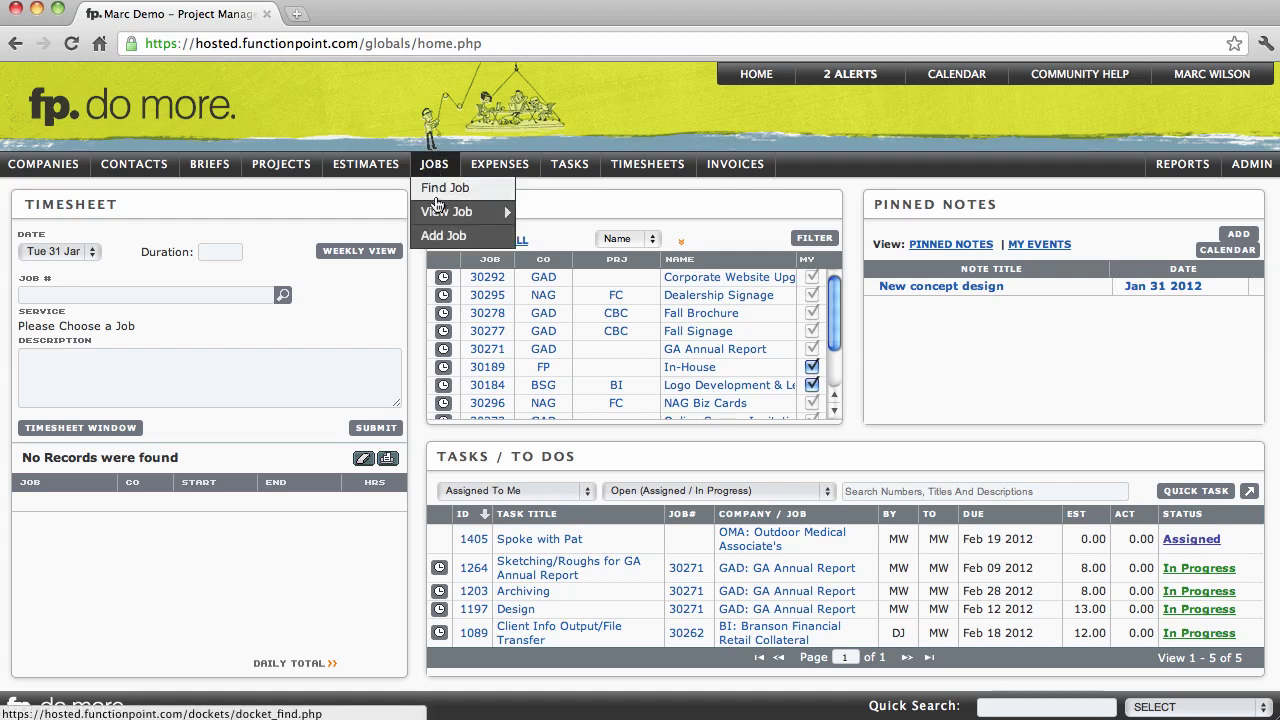
mouse_move(438, 214)
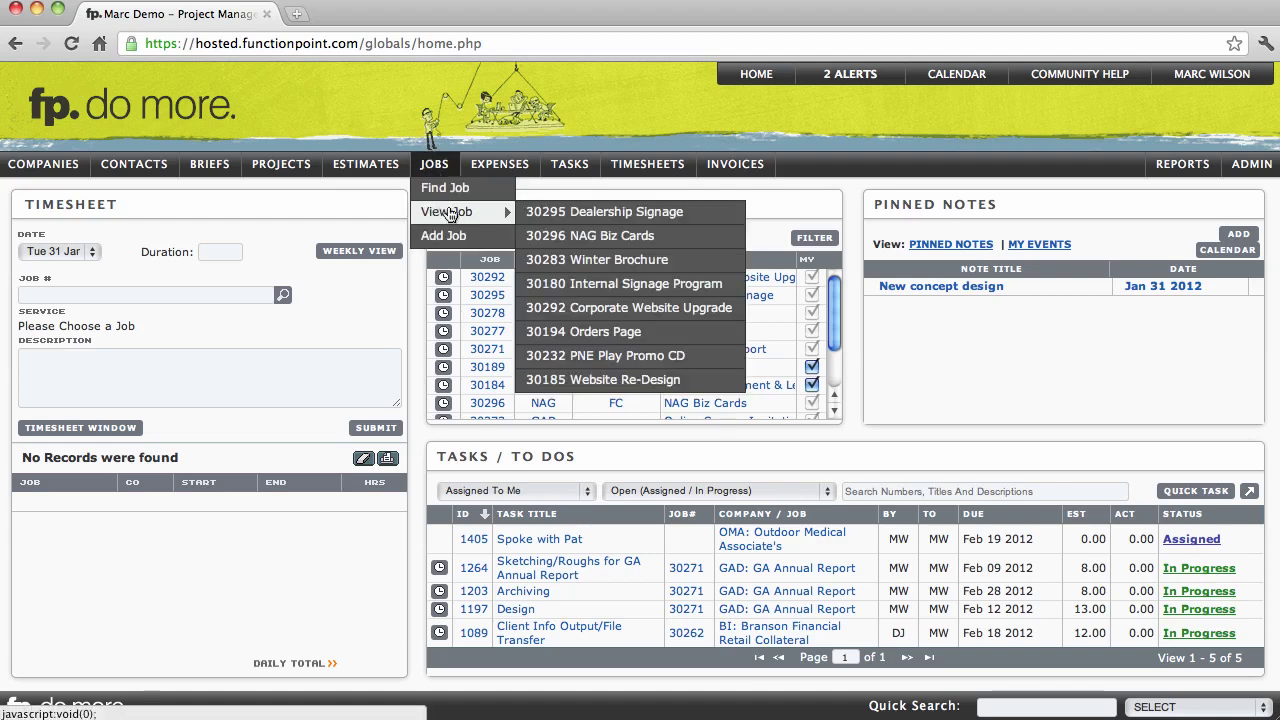
left_click(617, 214)
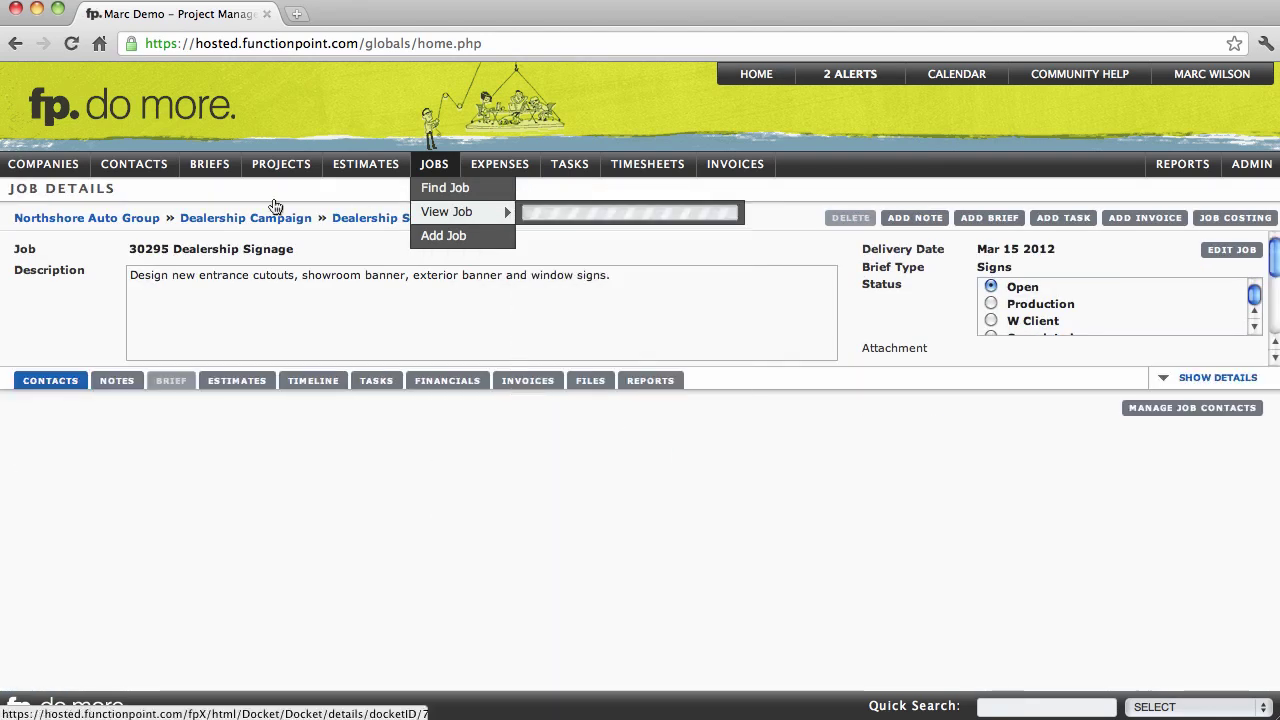
left_click_drag(10, 190, 107, 190)
left_click(107, 190)
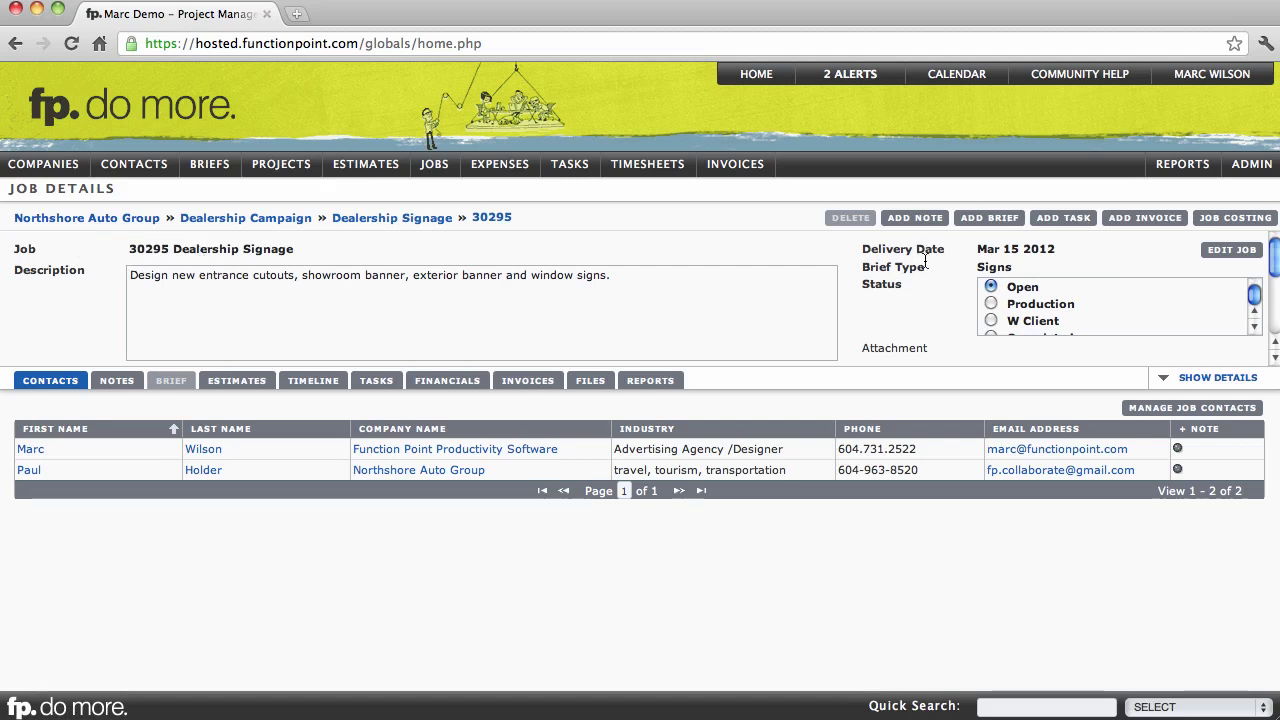
left_click(1165, 378)
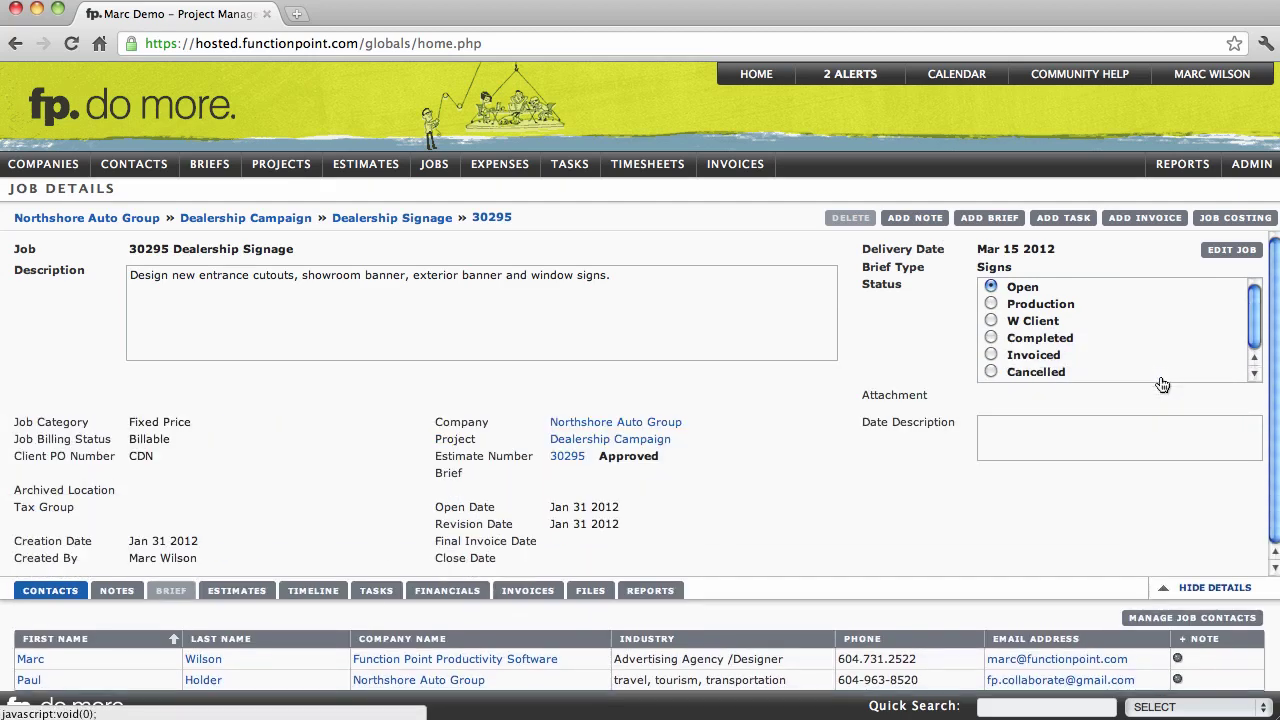
left_click(1165, 588)
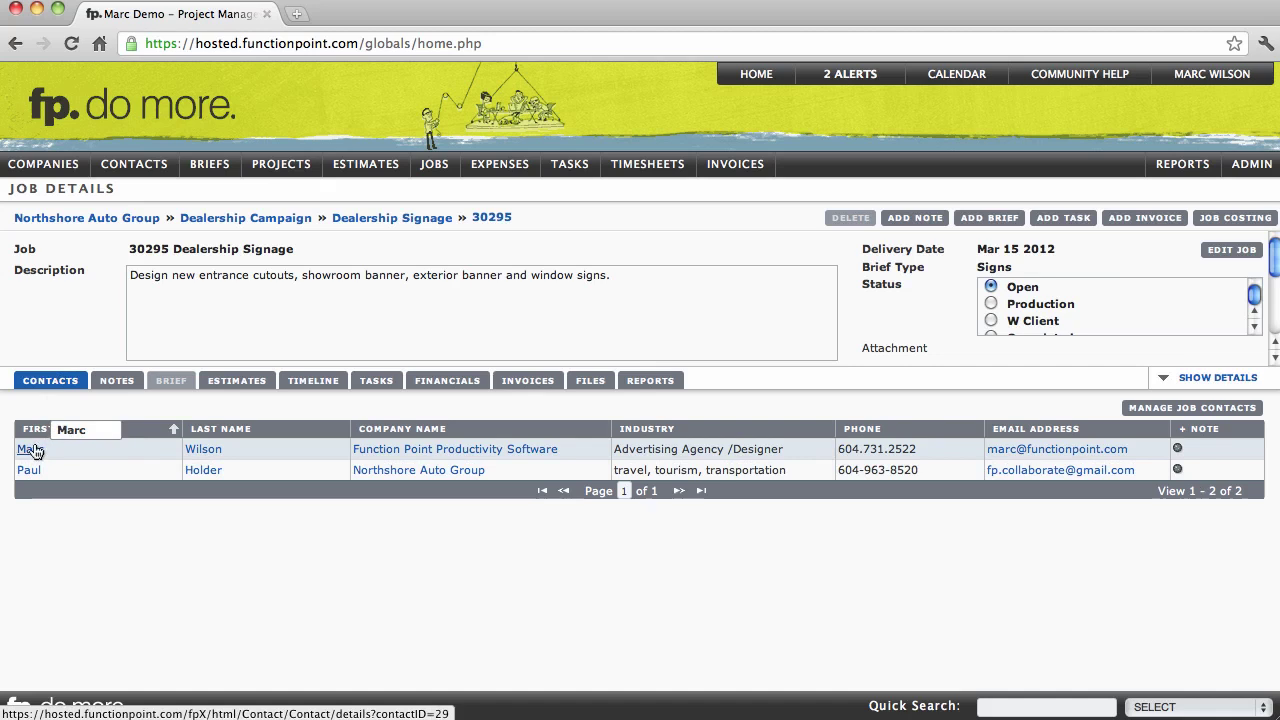
- Review the job's notes, estimates, timeline and task list
left_click(106, 385)
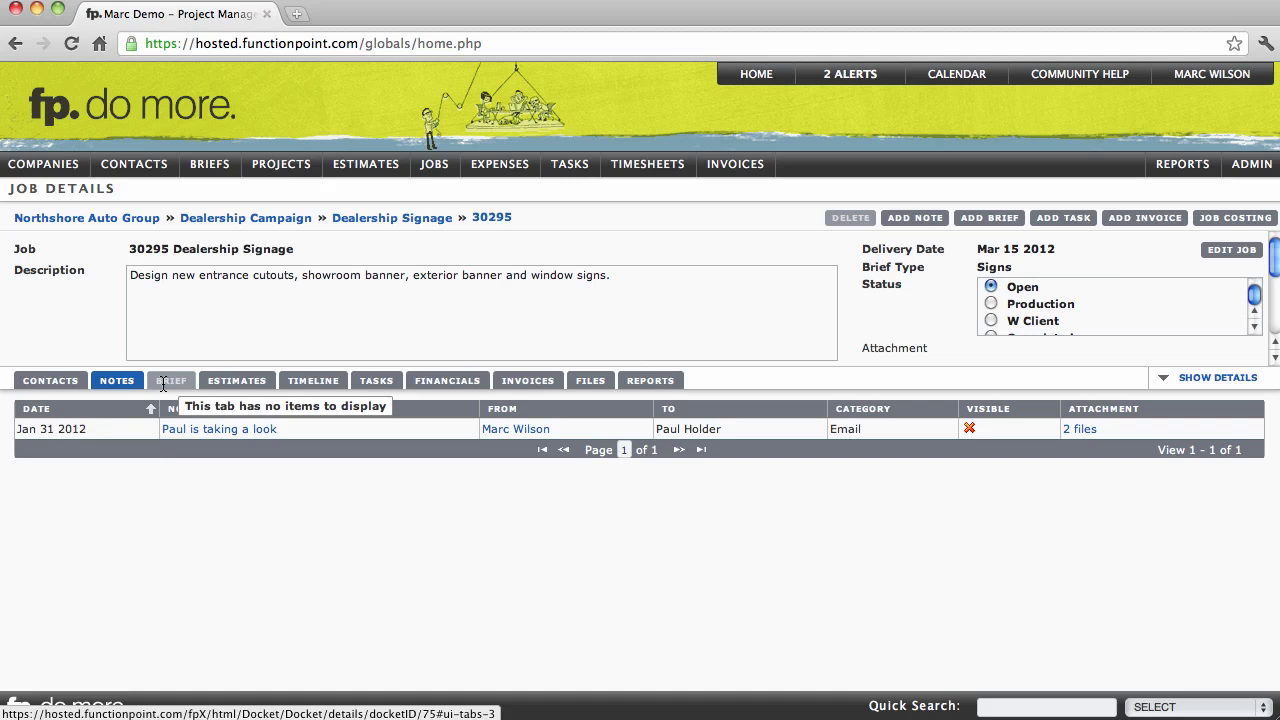
left_click(226, 382)
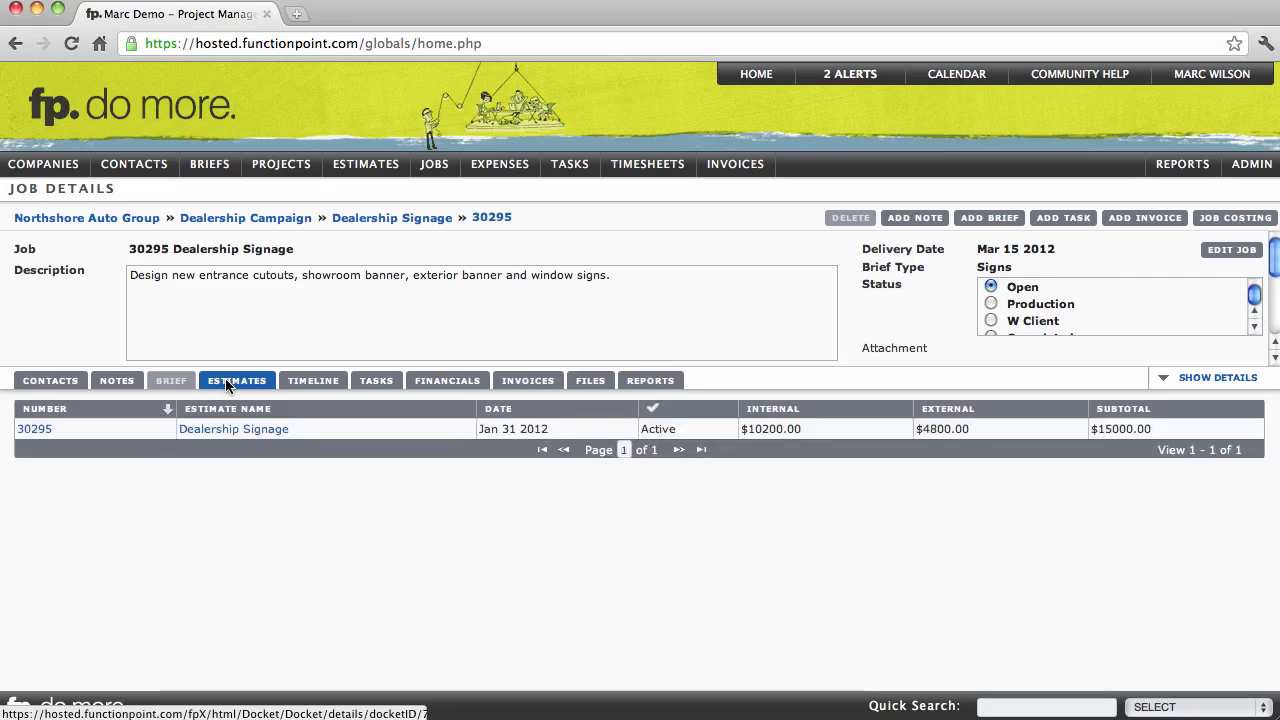
left_click(305, 382)
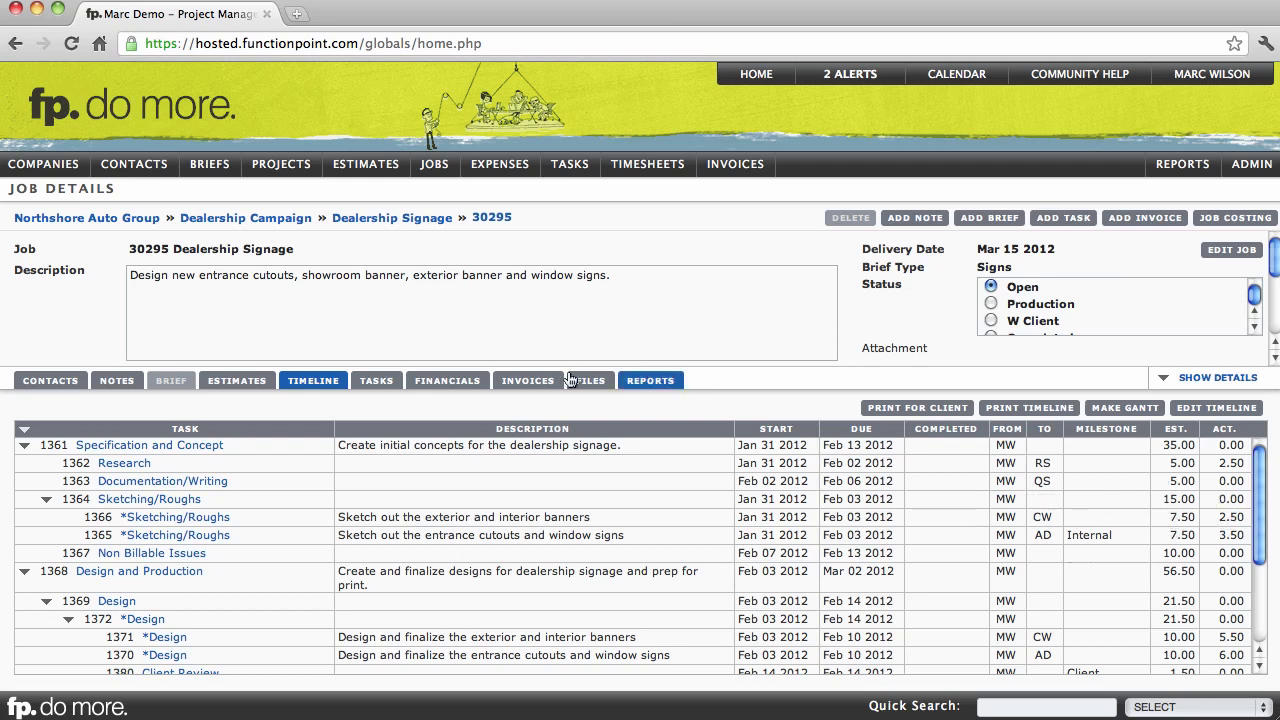
left_click(376, 383)
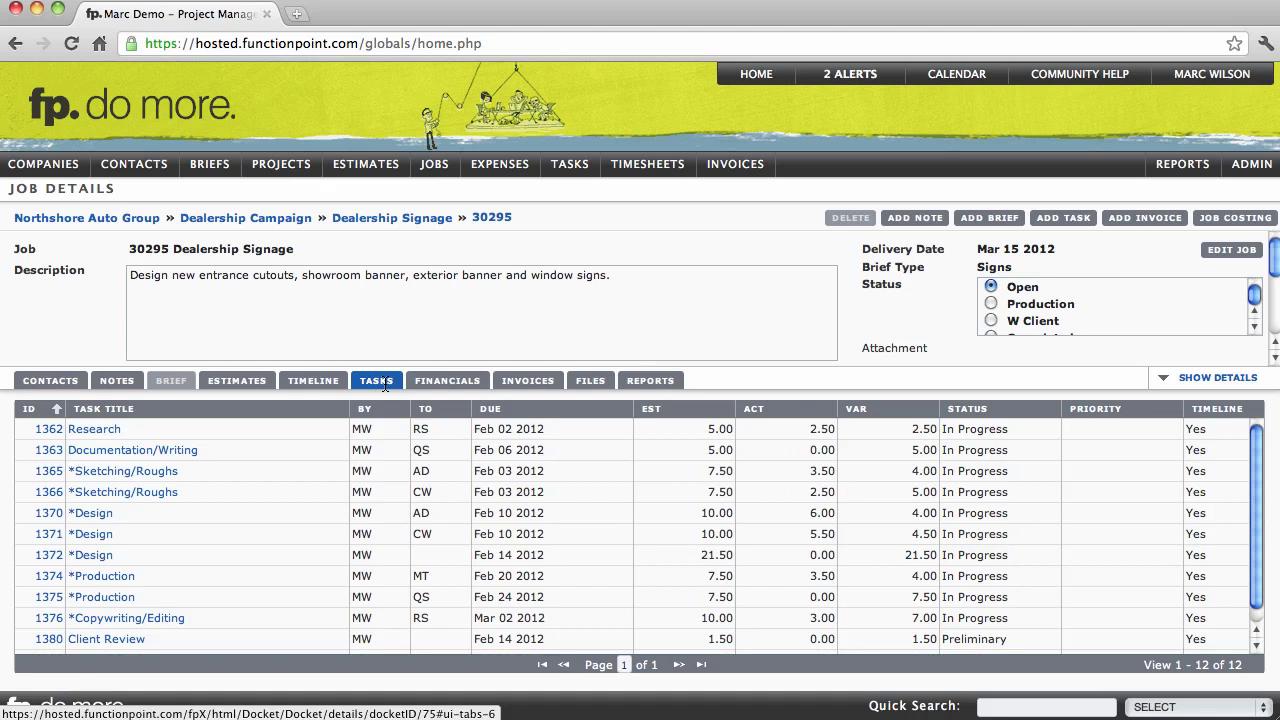
mouse_move(193, 451)
- Review the job's invoices, its files including the Note Files folder, and its available reports
left_click(528, 381)
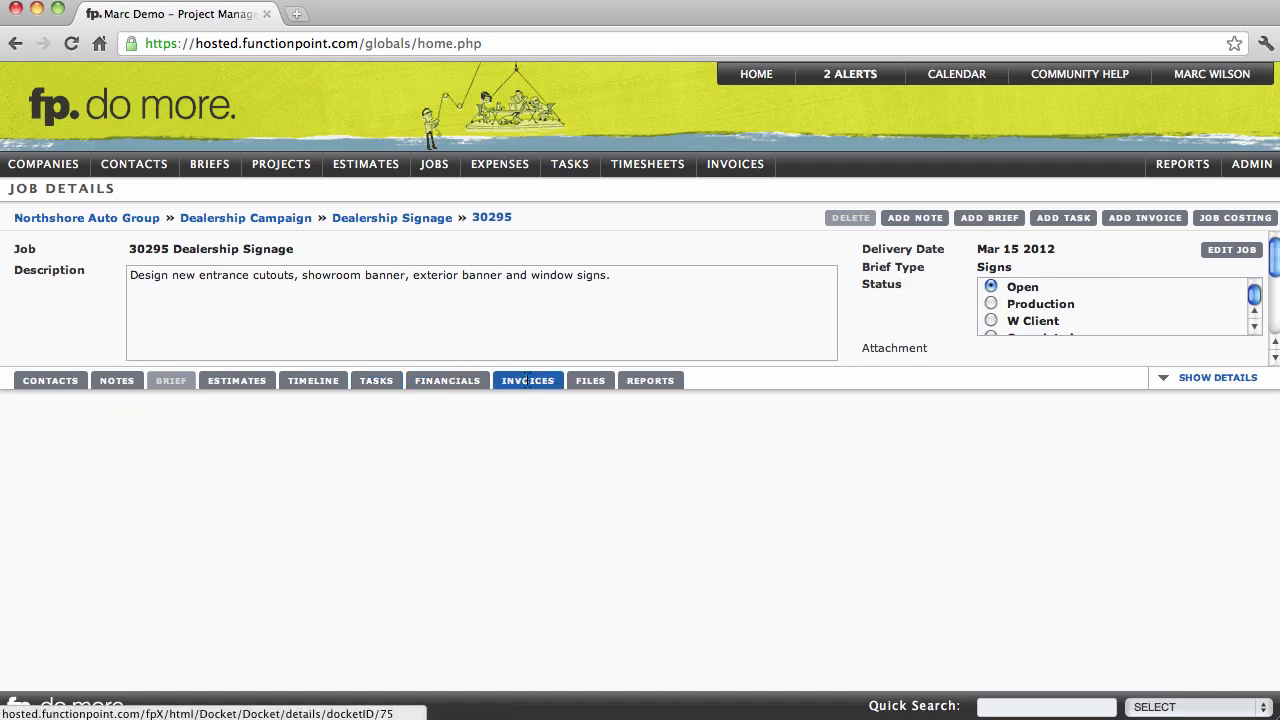
left_click(592, 383)
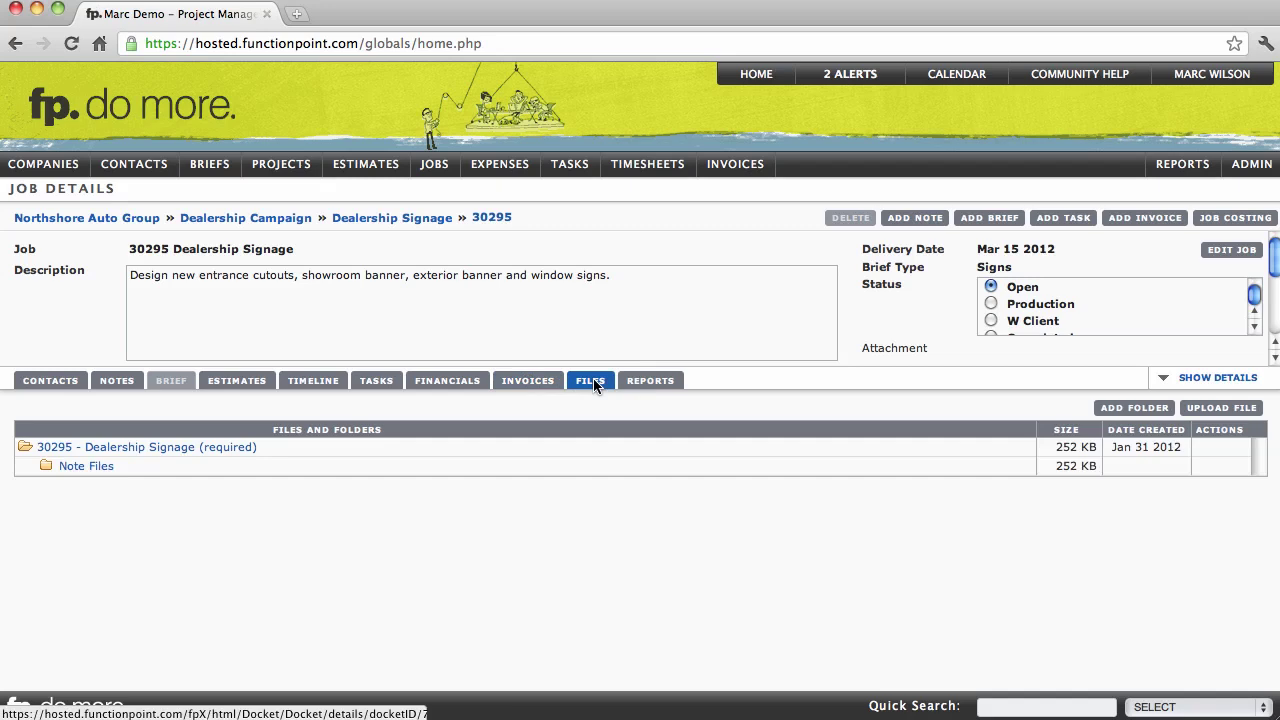
left_click(82, 466)
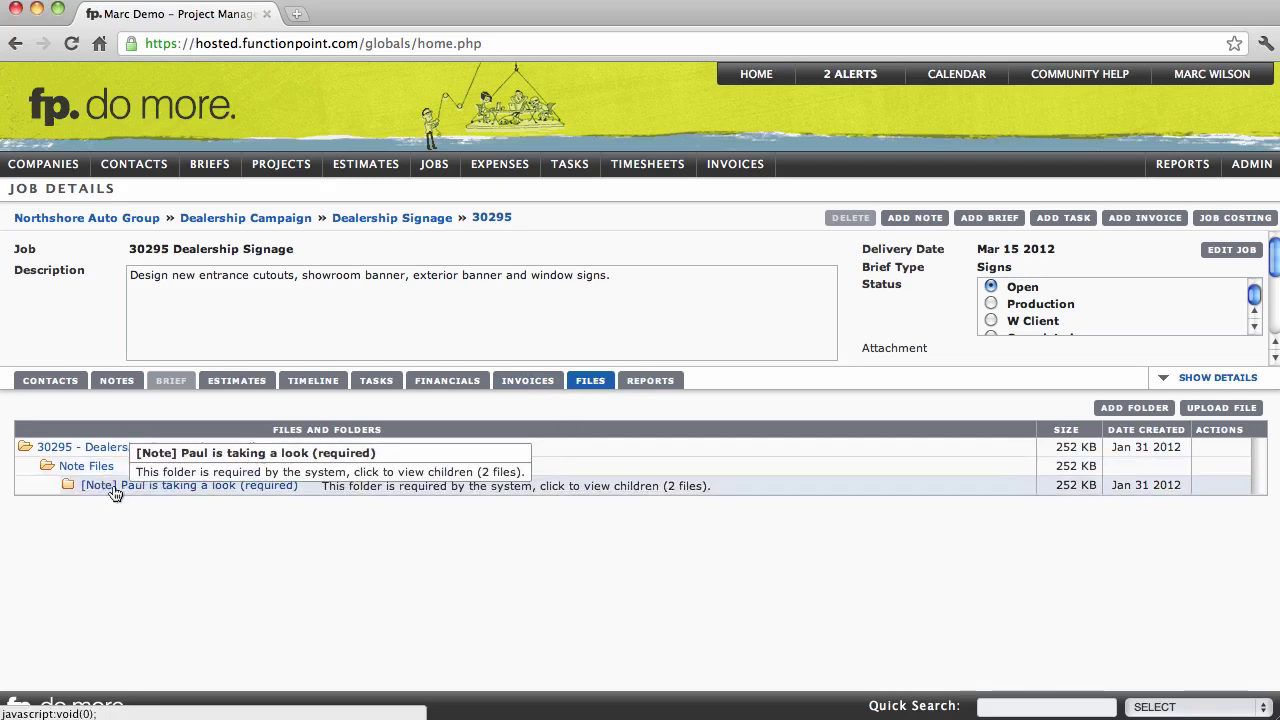
left_click(295, 492)
left_click(648, 381)
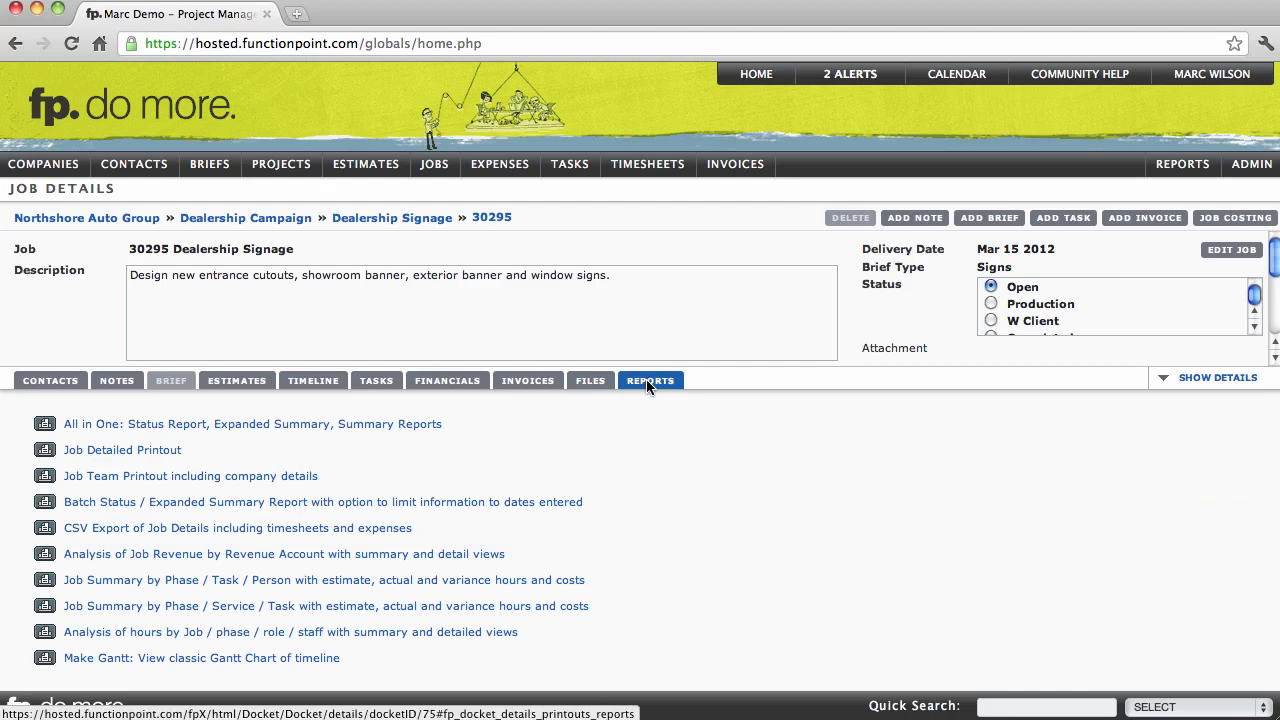
- Display the job's financials and collapse the Specification and Concept and Printing phases, keeping Design and Production expanded
left_click(447, 381)
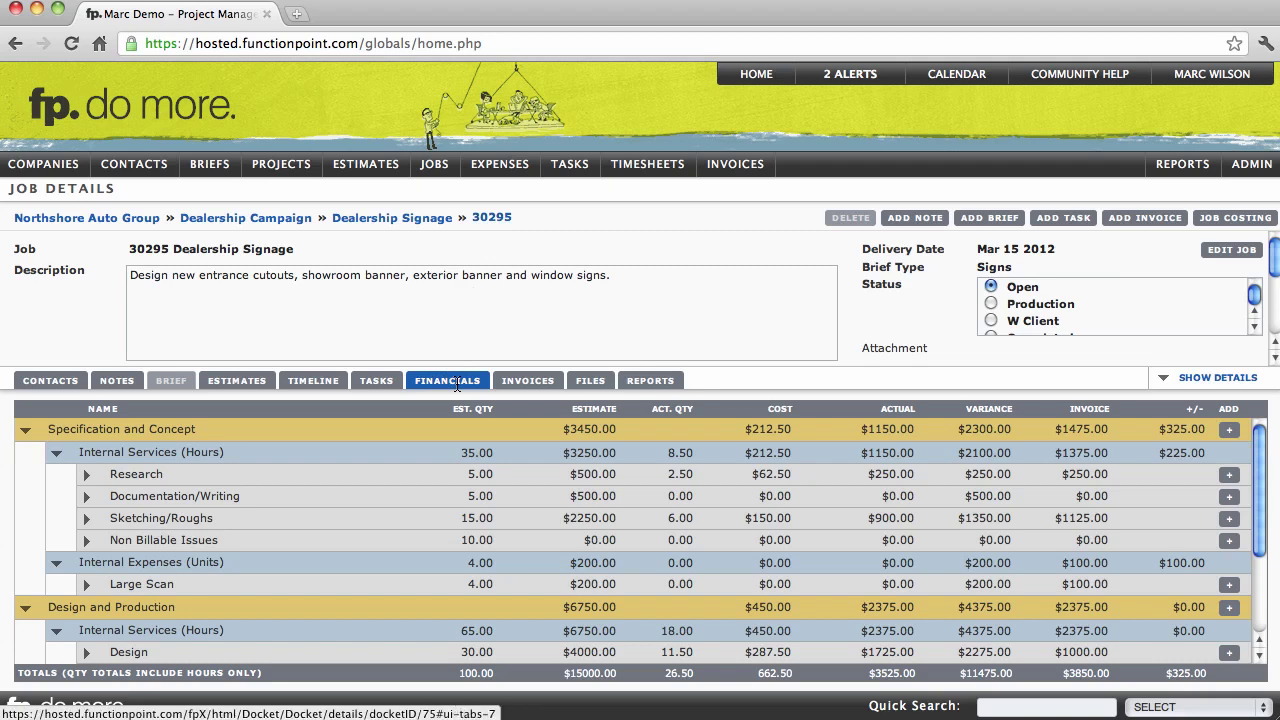
left_click(26, 431)
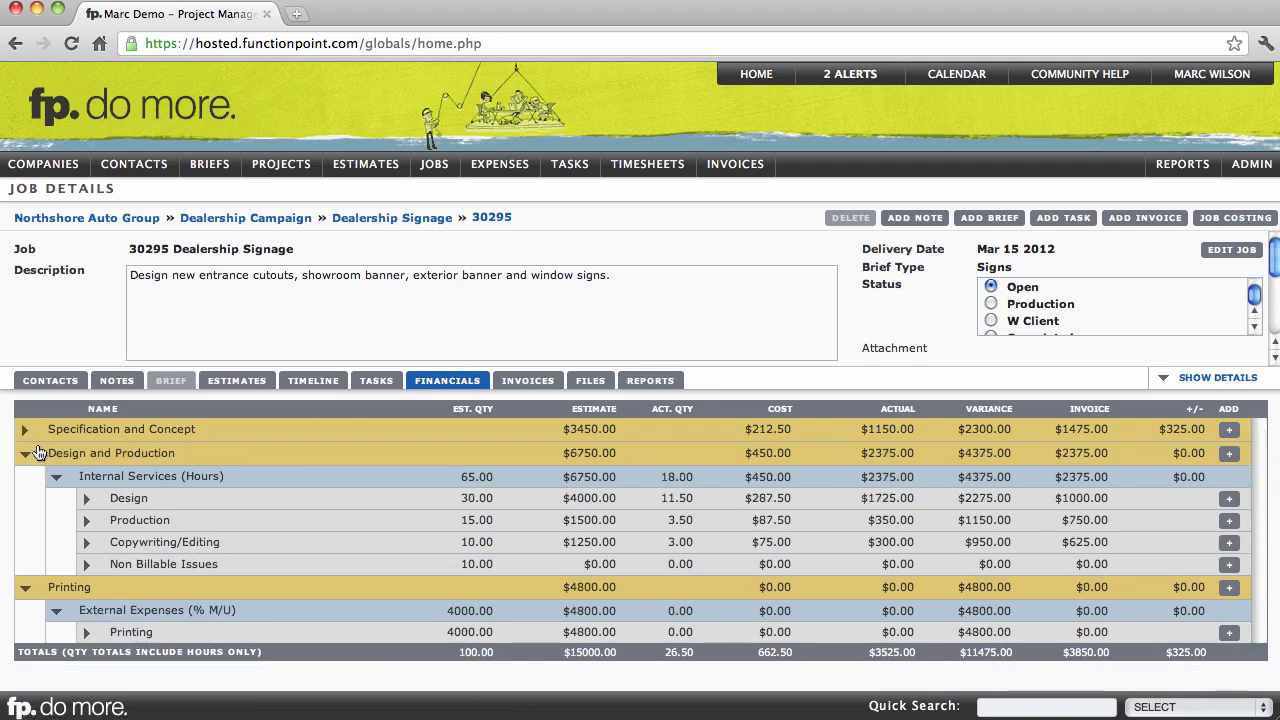
left_click(25, 453)
left_click(25, 477)
left_click_drag(46, 454, 163, 520)
left_click(25, 453)
left_click(157, 518)
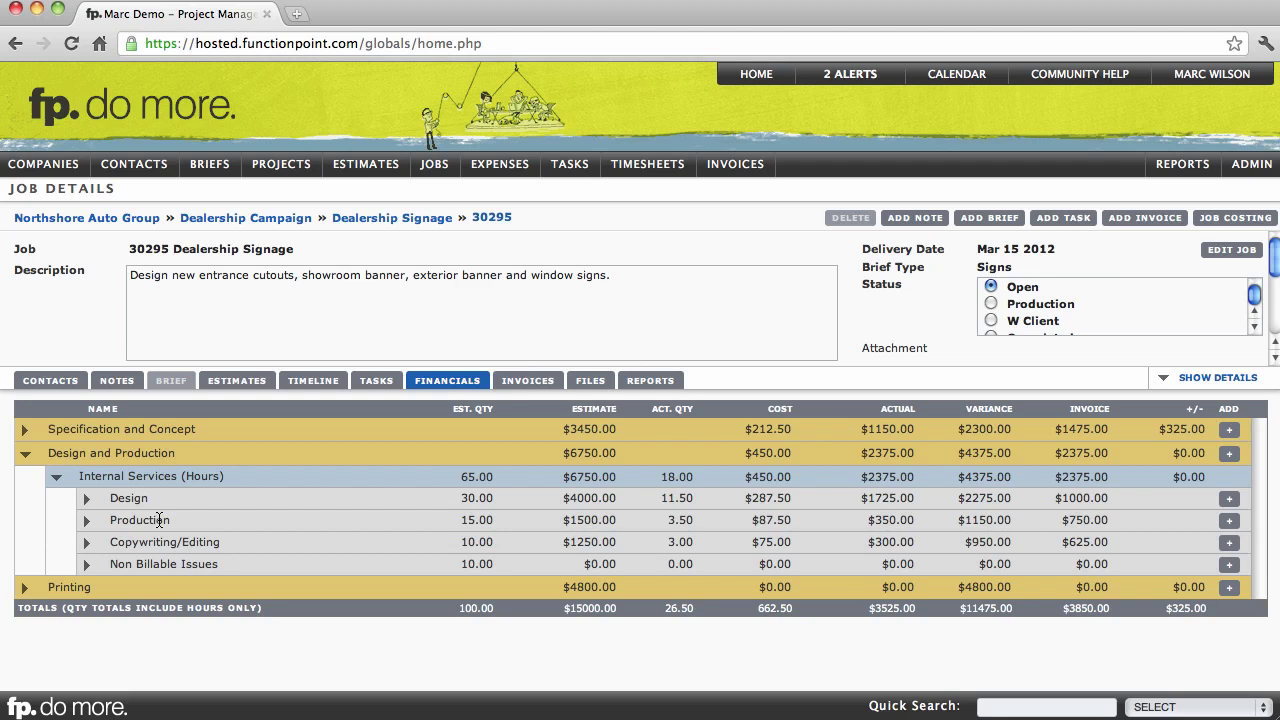
left_click_drag(122, 520, 164, 520)
left_click(157, 520)
- Examine the Design service's quantities, cost, actual, variance and invoice amounts, and compare the Specification and Concept phase's invoiced difference
left_click_drag(459, 497, 698, 498)
left_click(688, 497)
left_click_drag(746, 497, 784, 492)
left_click_drag(862, 497, 1004, 500)
left_click_drag(1055, 498, 1108, 500)
left_click(1107, 500)
left_click_drag(1156, 429, 1207, 429)
left_click_drag(1052, 430, 1108, 430)
left_click_drag(861, 429, 909, 429)
left_click_drag(661, 498, 693, 498)
left_click_drag(110, 498, 143, 502)
left_click(143, 502)
- Expand the Design service down to its individual billed timesheet entries
left_click(87, 502)
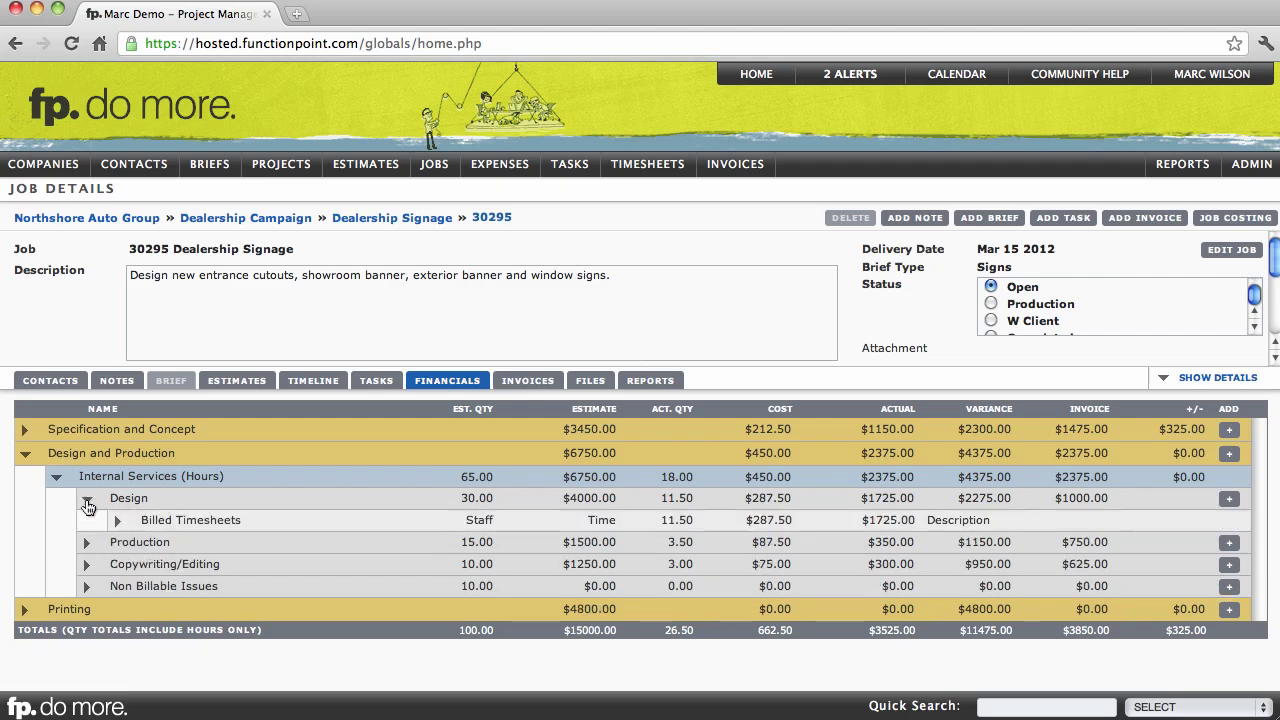
left_click(118, 526)
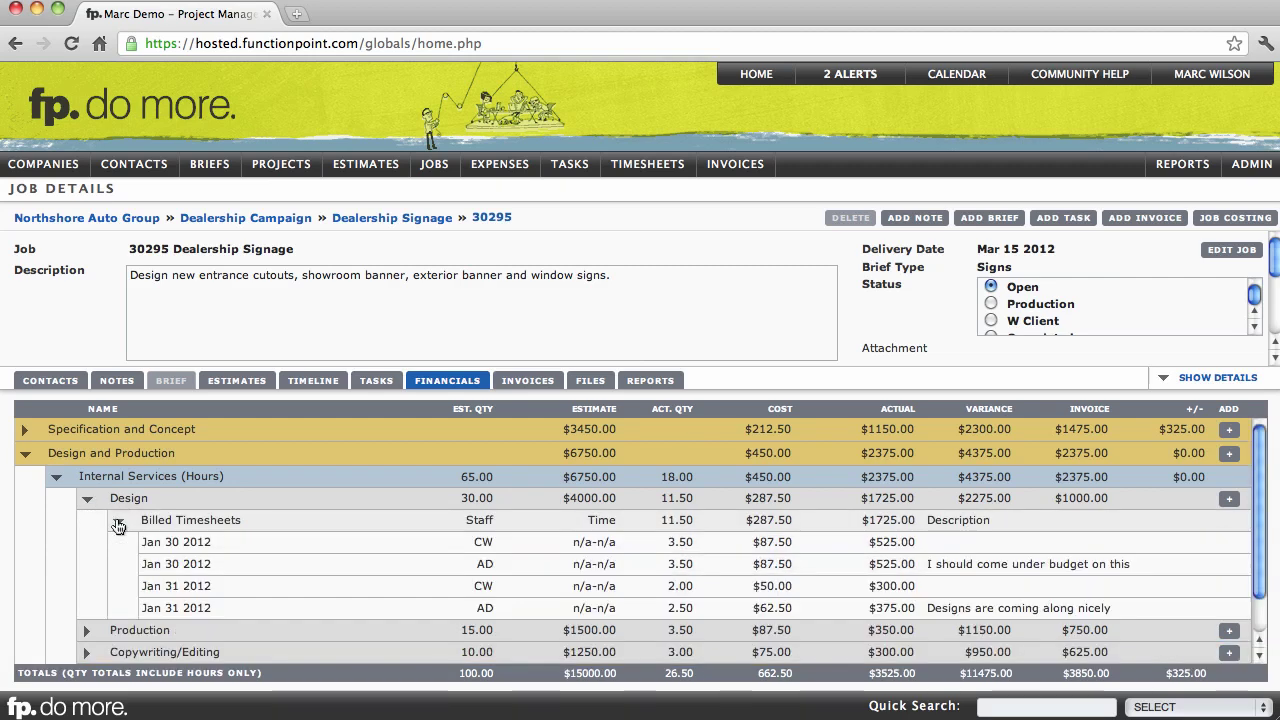
left_click_drag(143, 520, 228, 520)
left_click(228, 520)
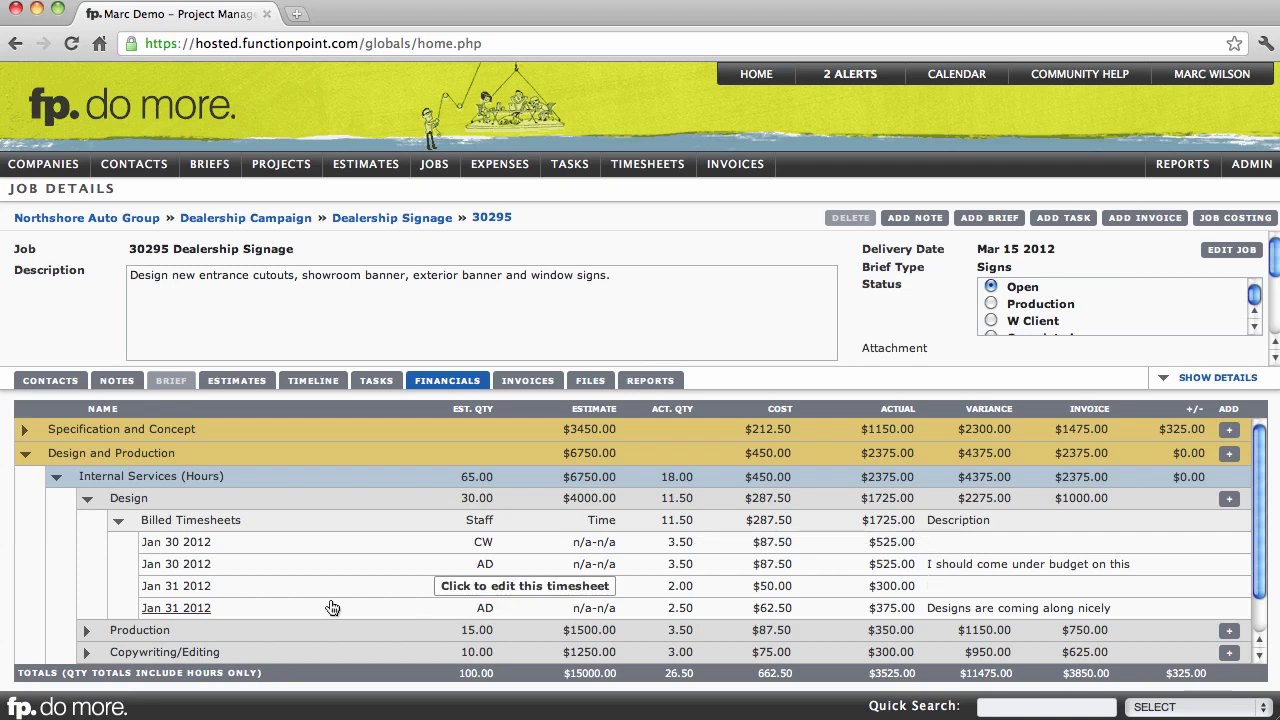
- View the edit form of the last Jan 31 2012 Design timesheet, cancel it unchanged, and collapse the Design service
left_click(201, 608)
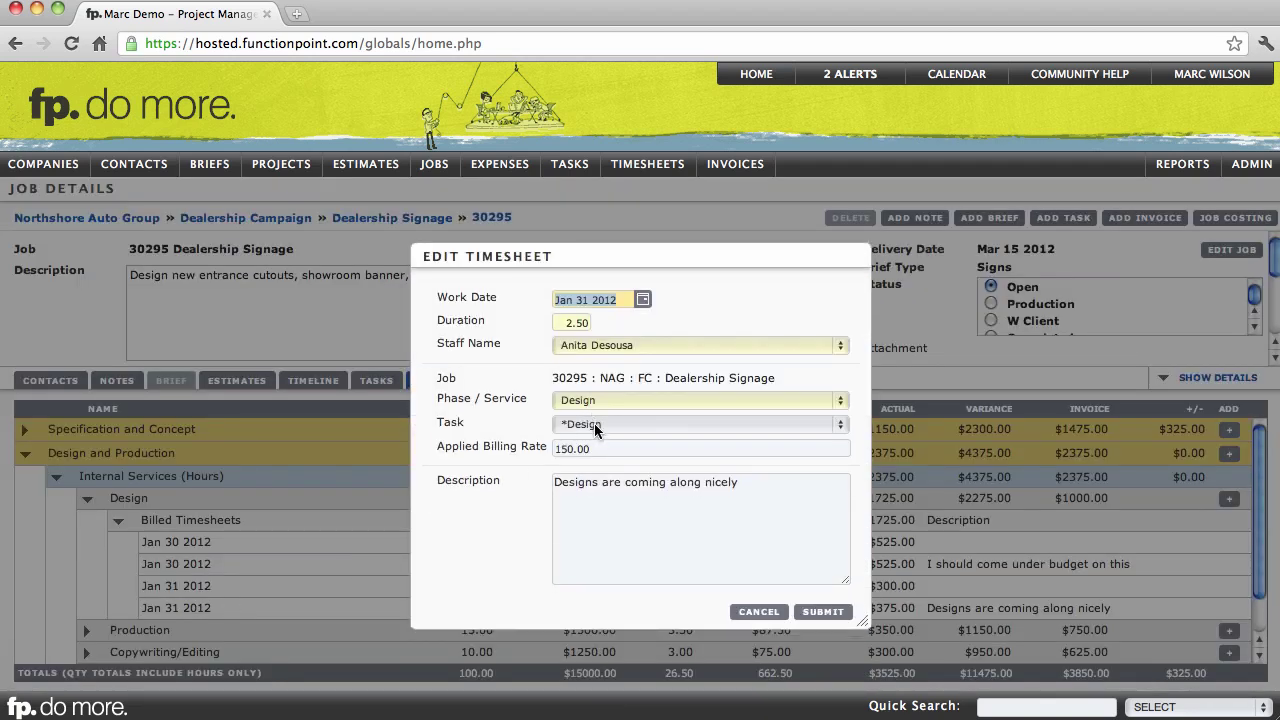
left_click(745, 614)
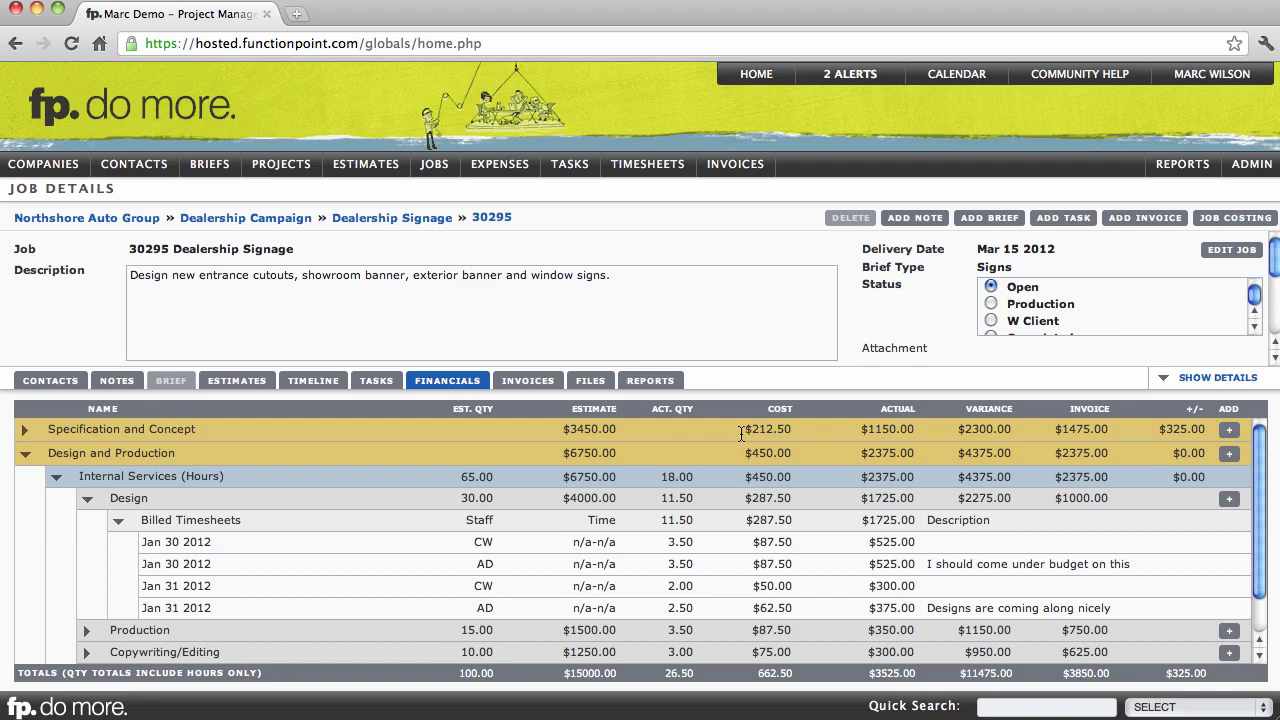
left_click_drag(749, 452, 778, 454)
left_click(87, 505)
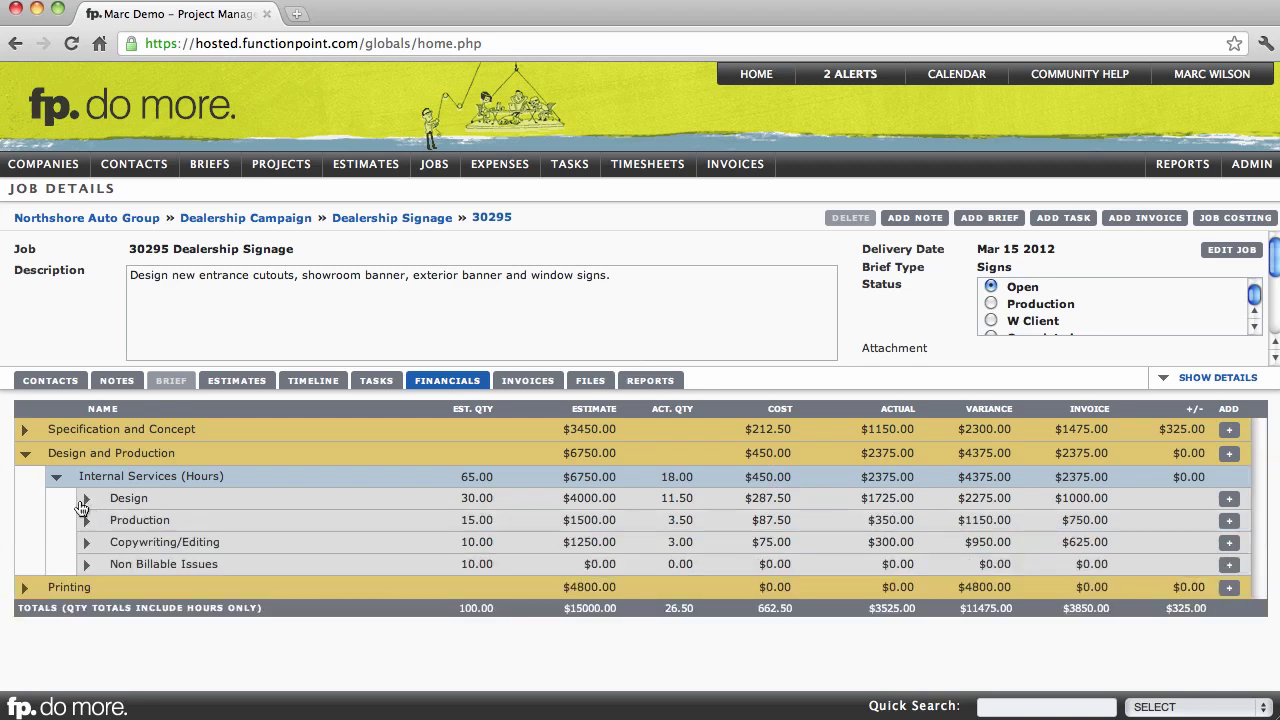
- Expand the Printing phase and examine the external expense estimate for Printing
left_click(25, 590)
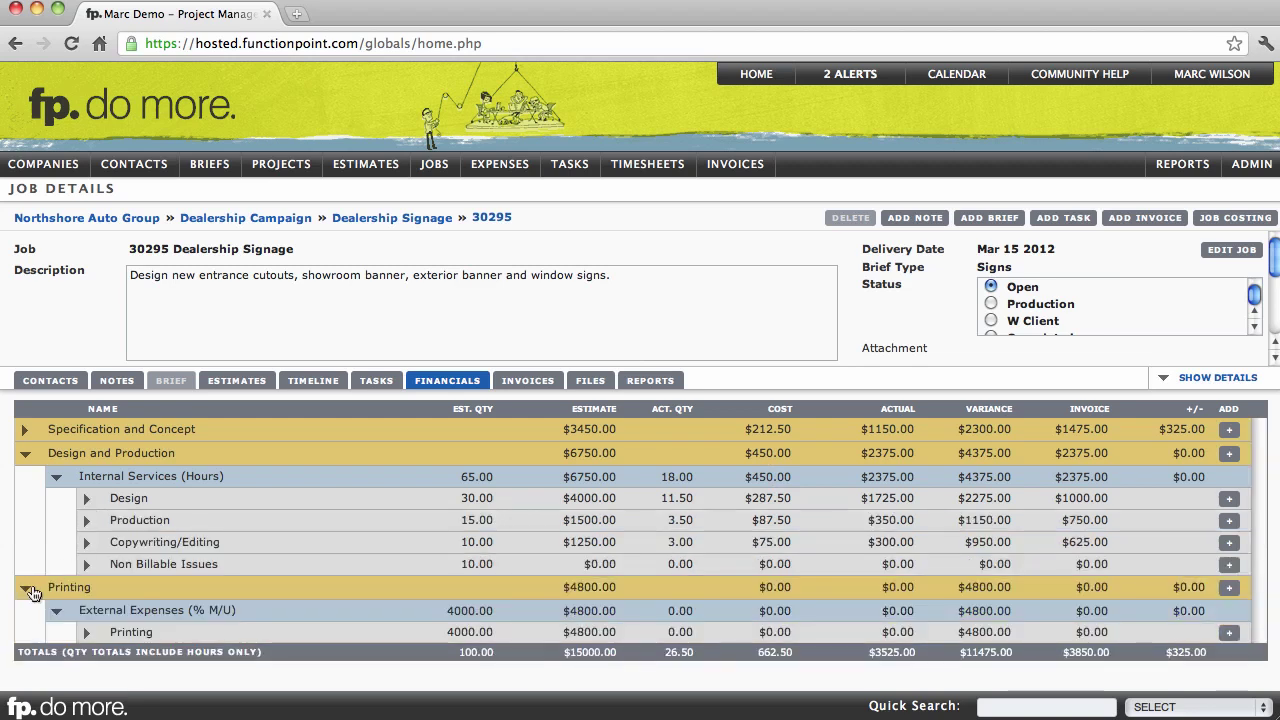
left_click_drag(80, 610, 176, 610)
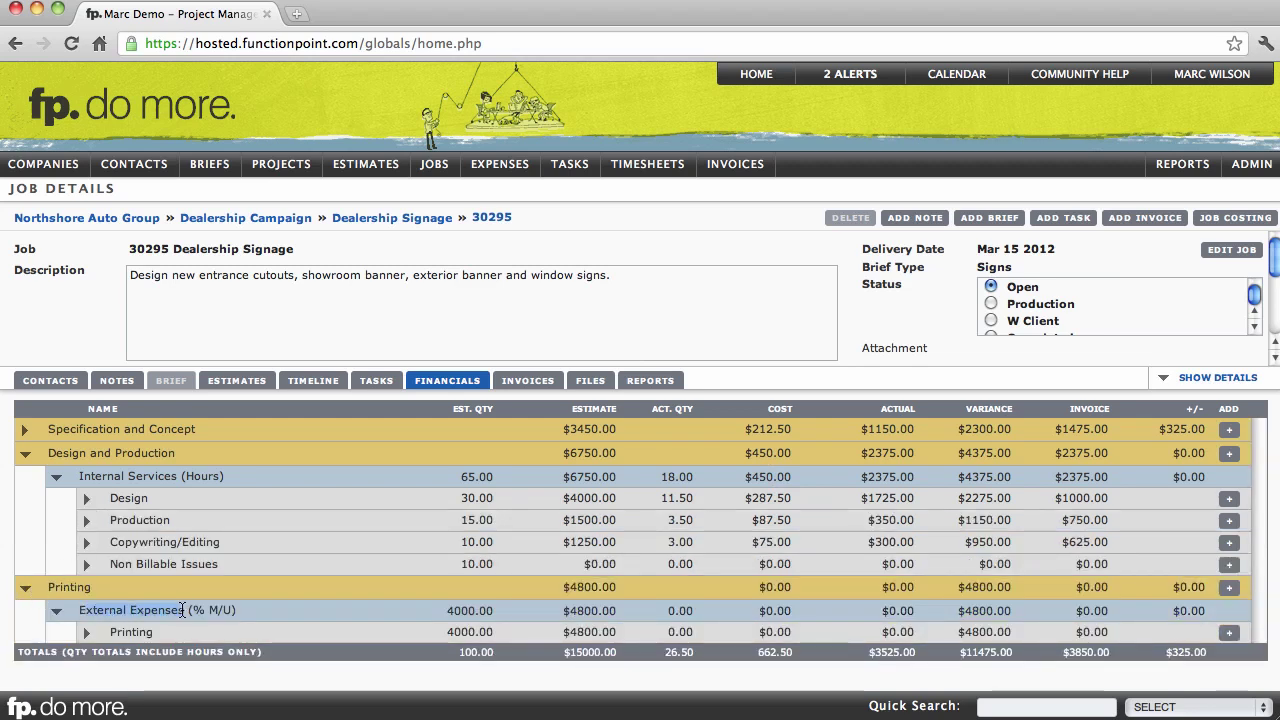
left_click(178, 610)
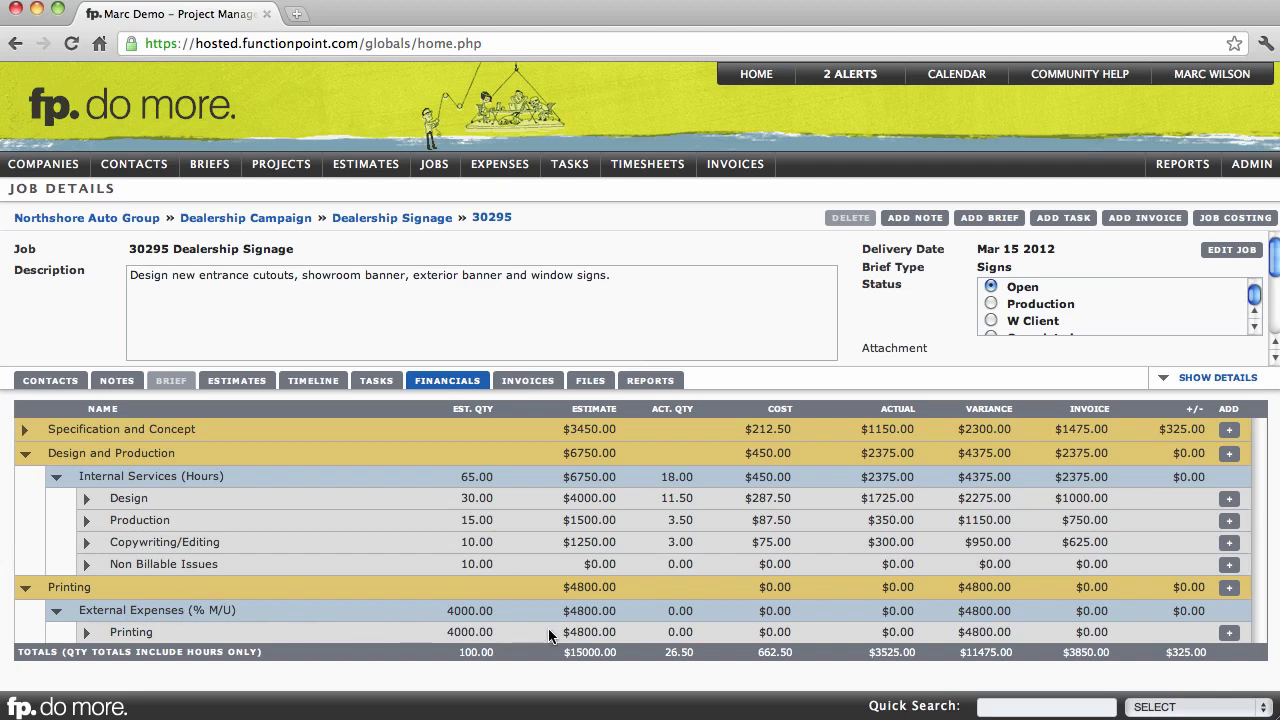
left_click_drag(558, 631, 609, 627)
left_click(609, 628)
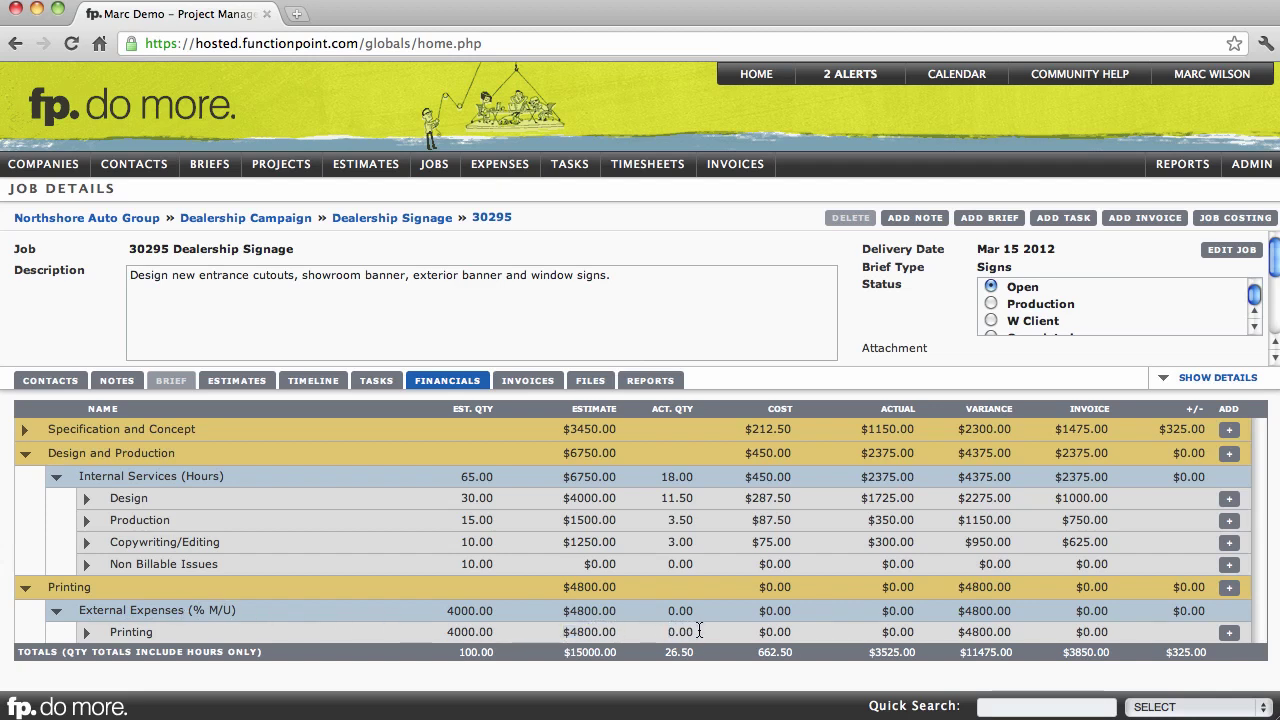